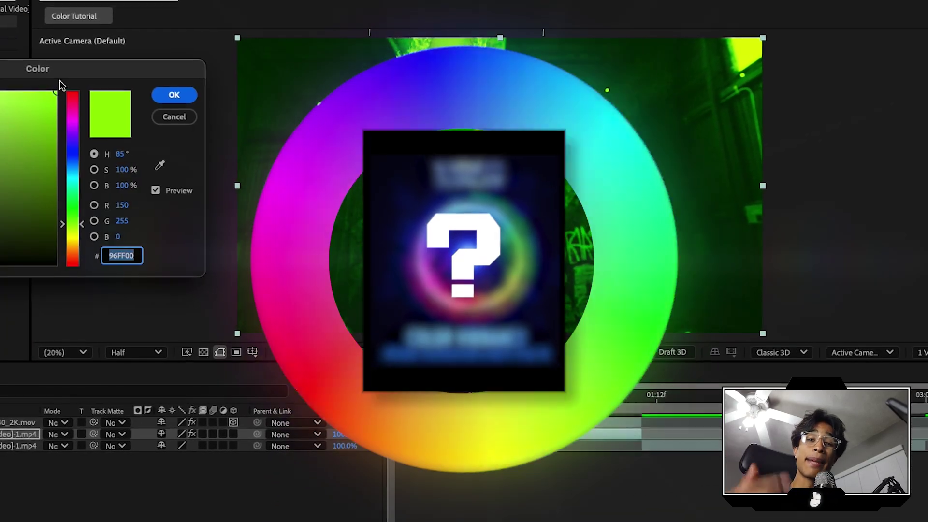
left_click_drag(71, 98, 102, 265)
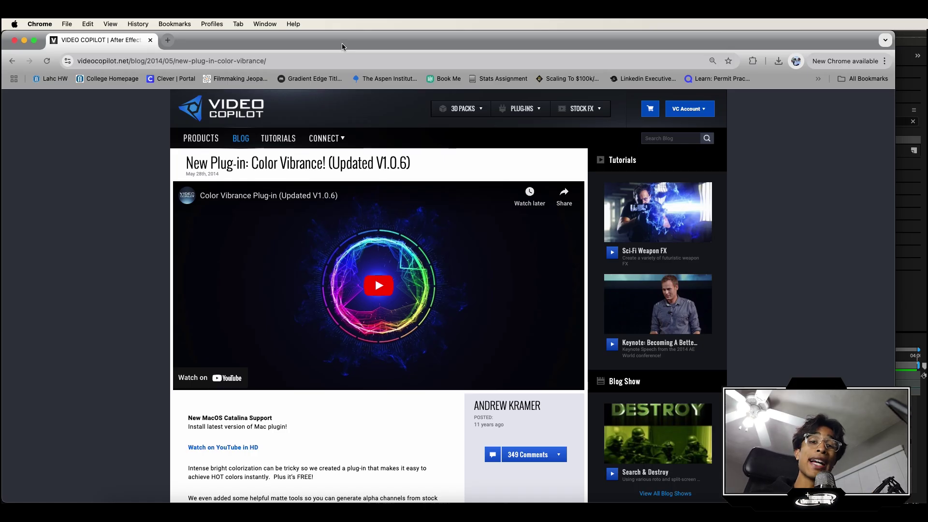
Look at the Video Copilot Color Vibrance plug-in page in Chrome and return to the After Effects project
left_click_drag(337, 43, 417, 39)
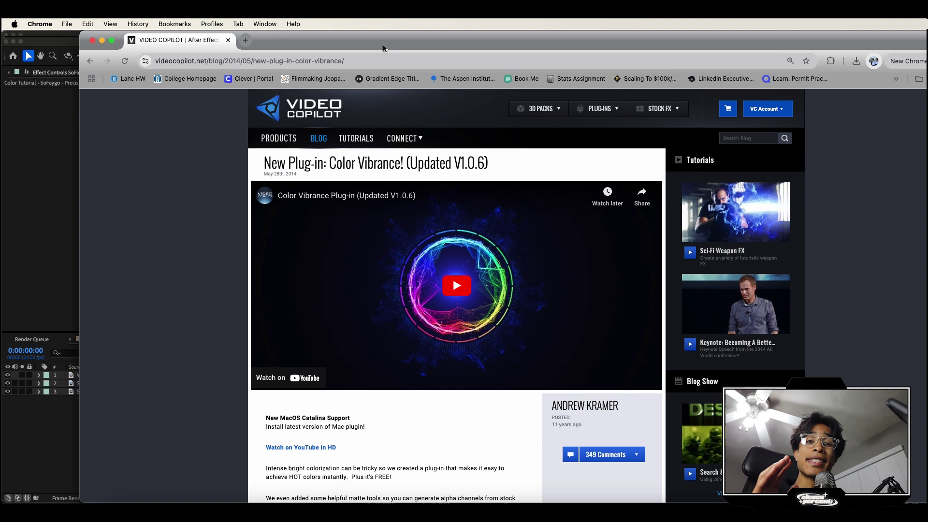
left_click(7, 383)
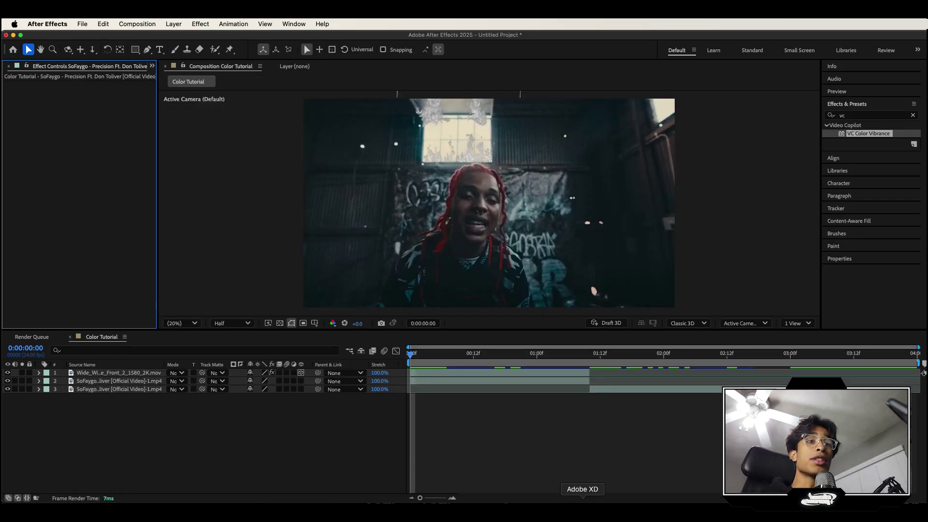
left_click(496, 506)
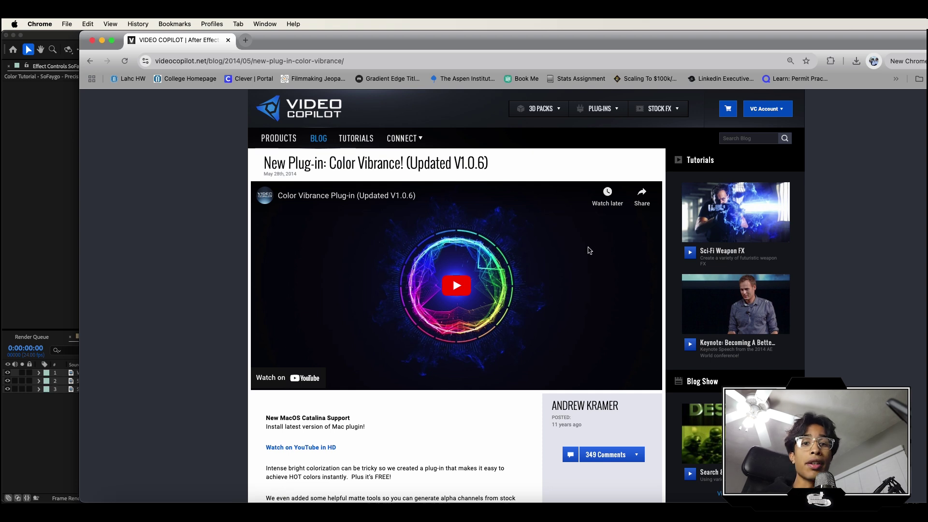
left_click(20, 270)
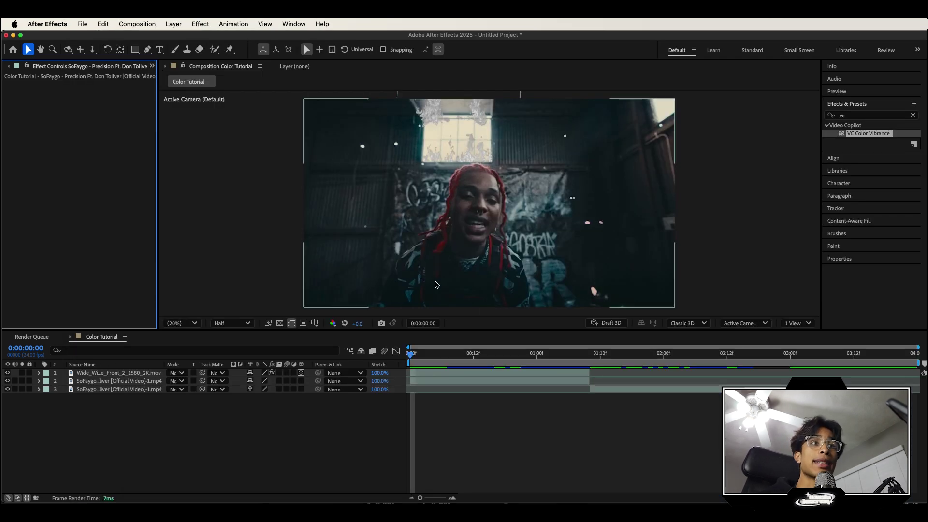
Isolate the window fire layer by hiding both footage layers, and preview the flames up to 0:00:00:07
key("space")
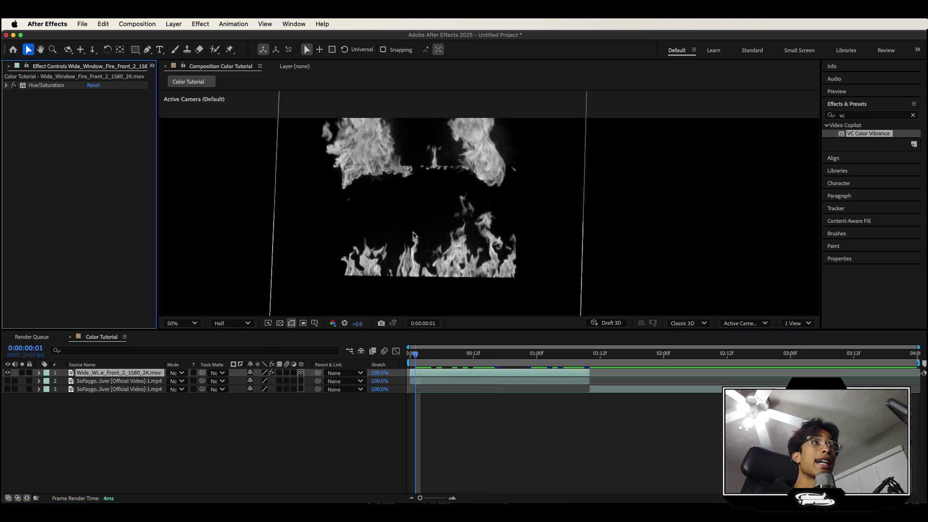
key("comma")
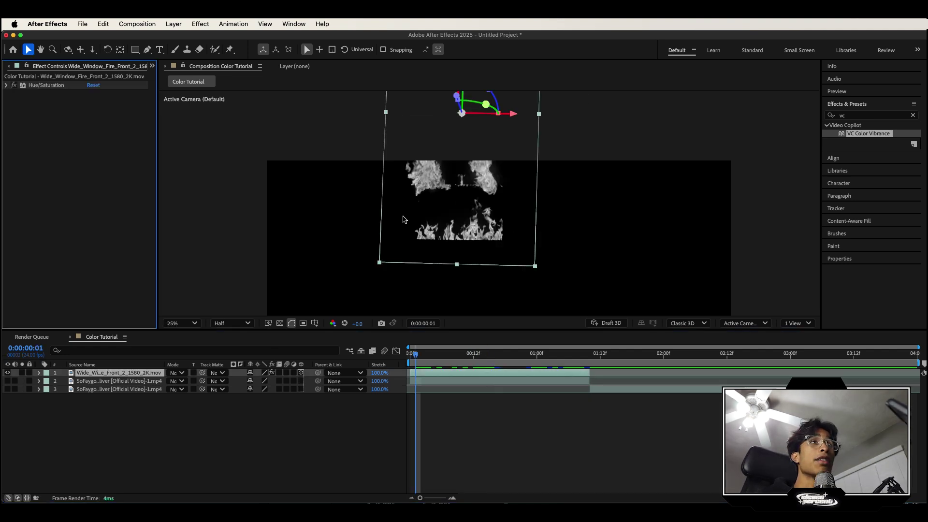
key("period")
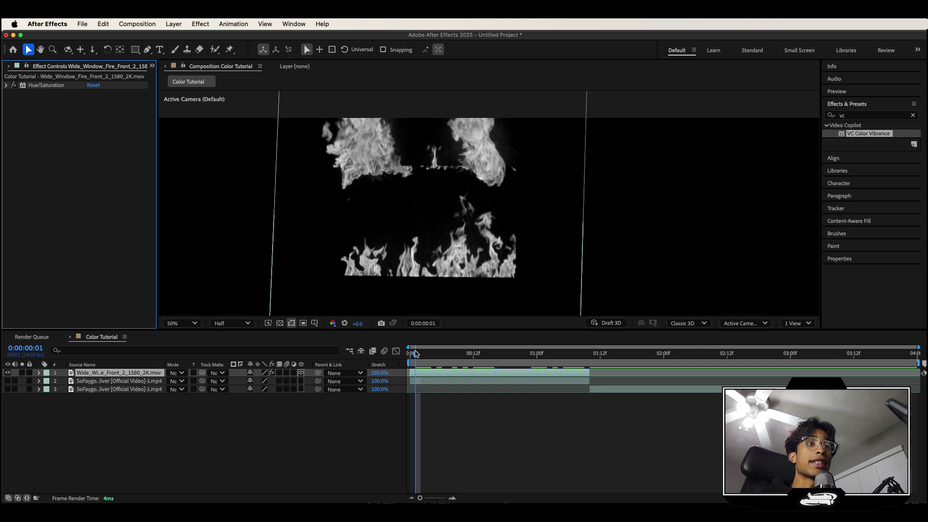
key("space")
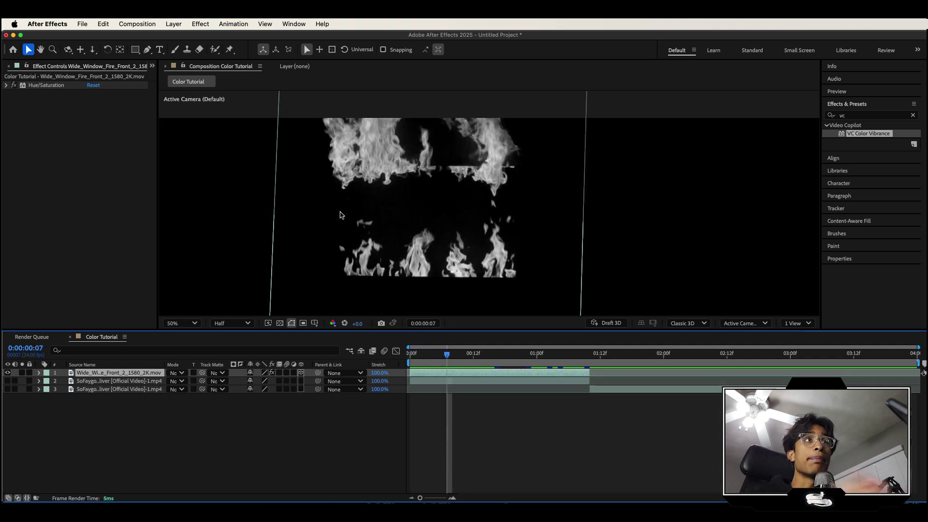
Find the Curves effect and apply it to the window fire layer
key("super+5")
key("super+5")
type("curv")
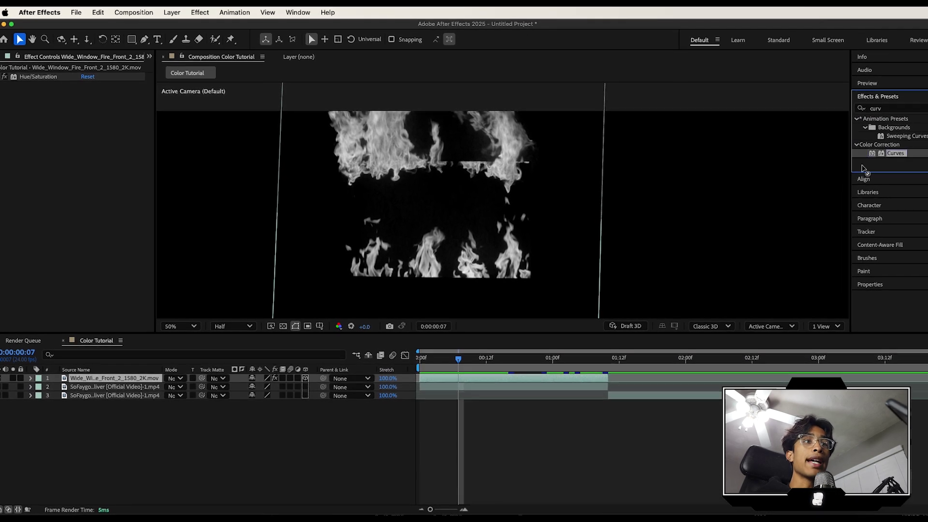
double_click(887, 155)
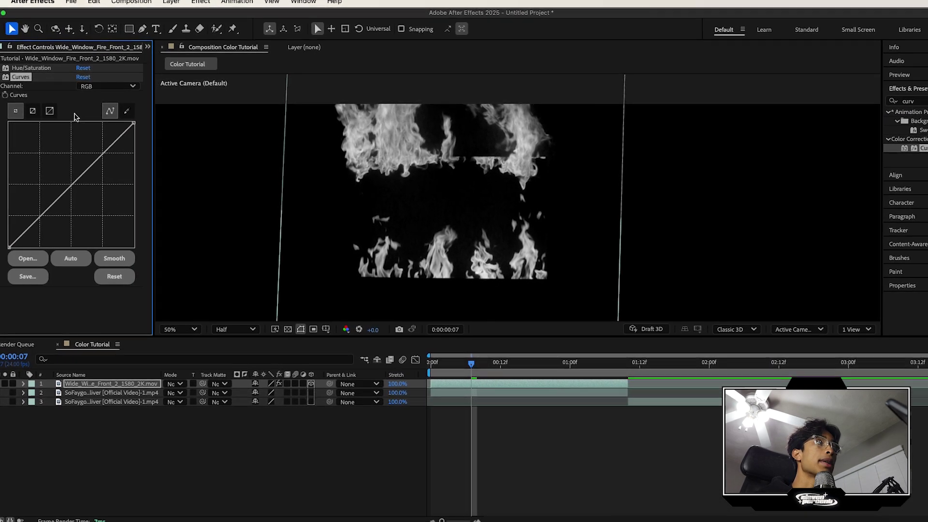
Raise the red curve and lower the blue curve in the fire layer's Curves effect
left_click(107, 88)
left_click(97, 111)
left_click_drag(76, 193, 35, 173)
left_click(104, 73)
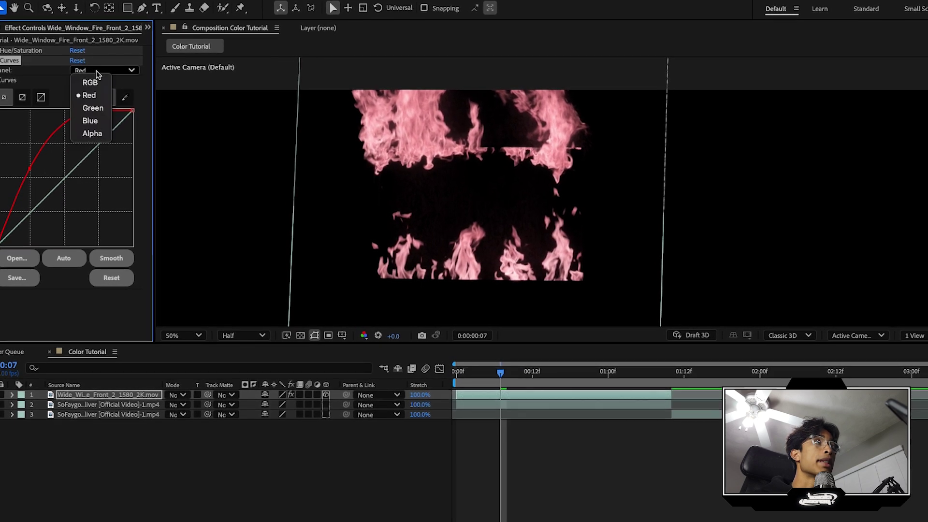
left_click(91, 122)
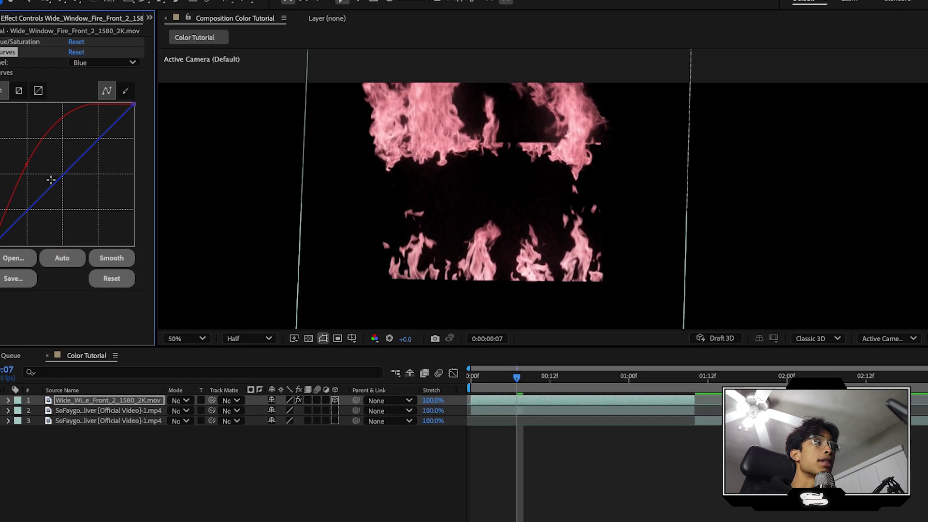
left_click_drag(63, 175, 77, 201)
Shape the green curve into an S with raised highlights and lowered shadows, and steepen the red curve
left_click(87, 58)
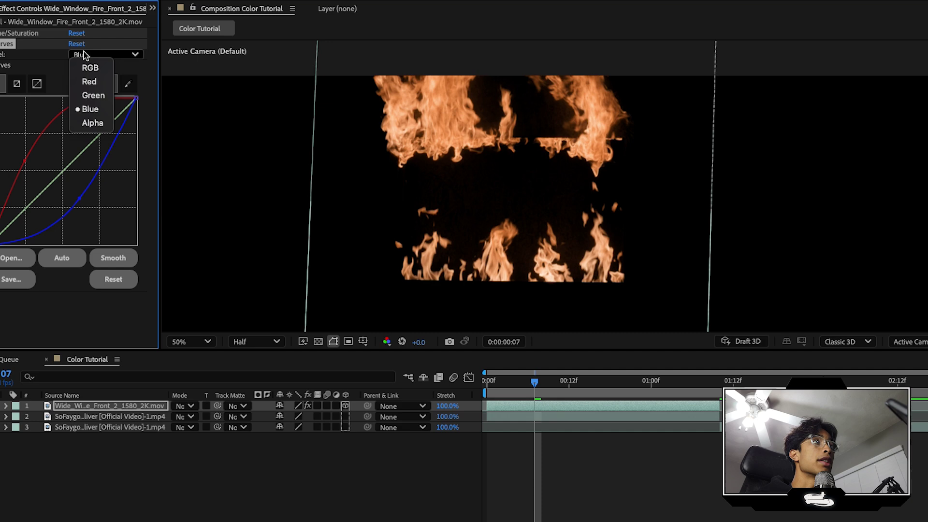
left_click(87, 94)
left_click_drag(95, 132, 82, 122)
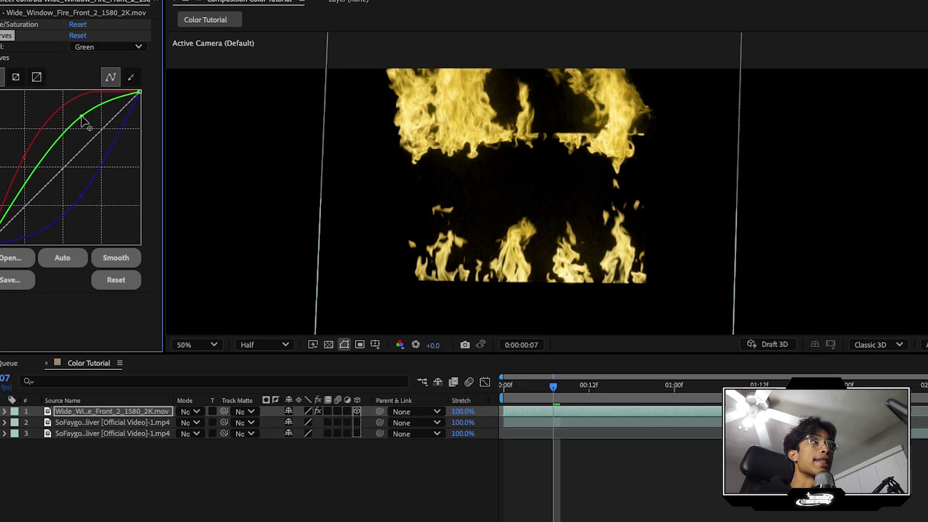
left_click_drag(35, 182, 53, 197)
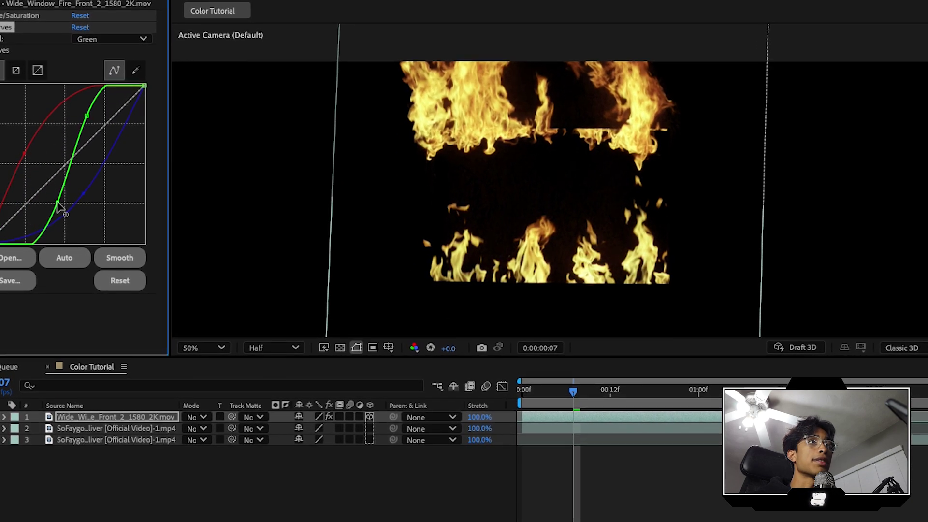
left_click_drag(26, 155, 7, 173)
scroll(658, 105, "up", 2)
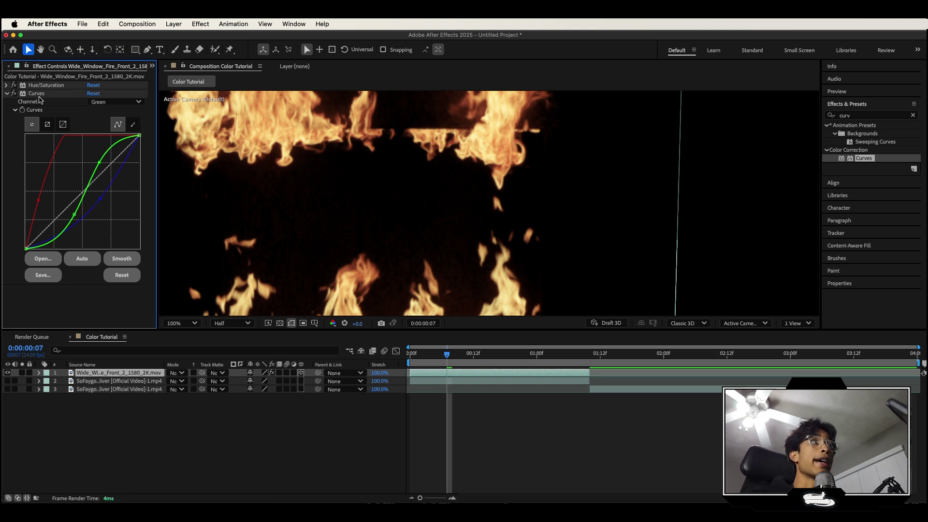
Replace the fire layer's Curves effect with VC Color Vibrance
left_click(865, 115)
type("vc")
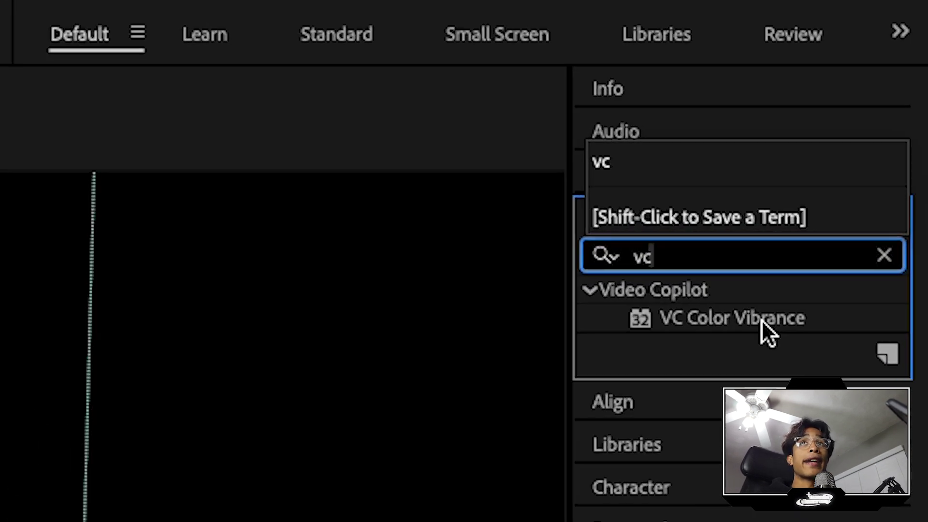
left_click_drag(762, 320, 475, 216)
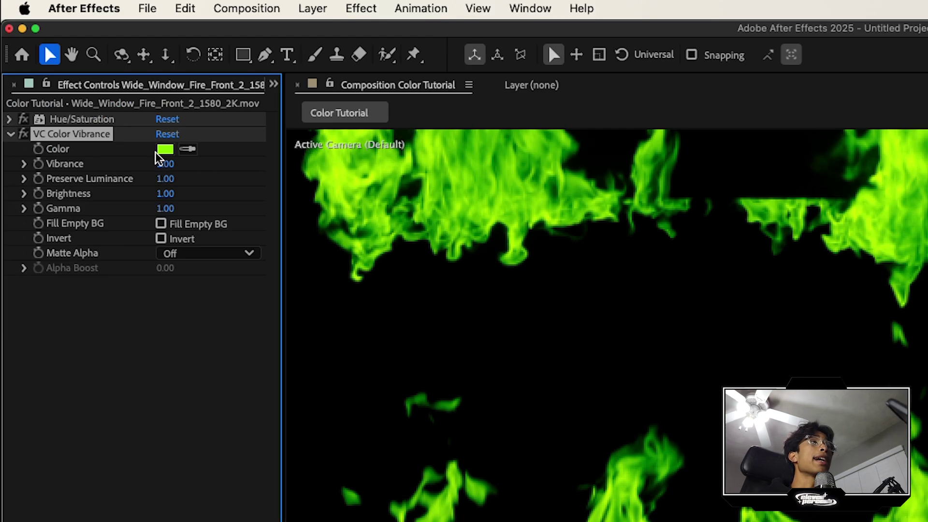
Set the fire layer's VC Color Vibrance color to orange FF8C00
left_click(165, 150)
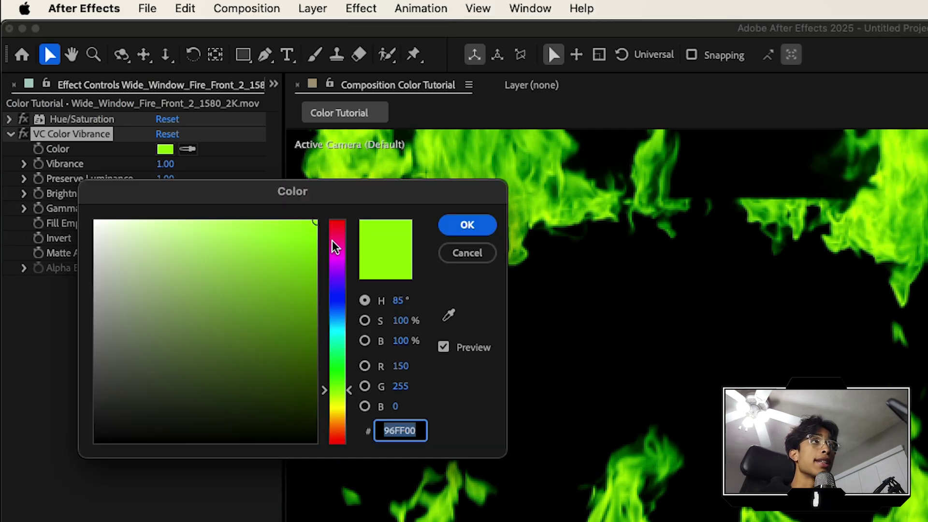
left_click_drag(336, 256, 344, 428)
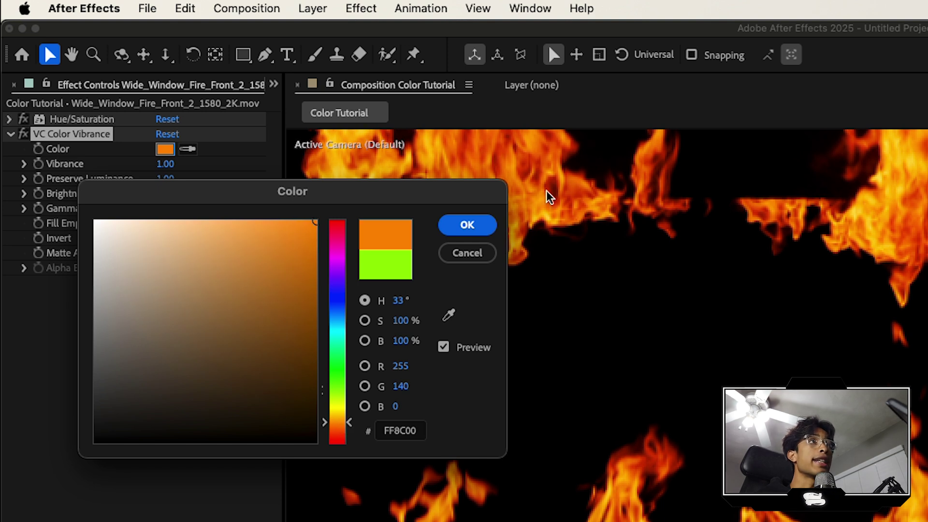
left_click(488, 227)
Check the orange flames up close and make the performance footage layer directly beneath the fire visible again
scroll(877, 263, "down", 2)
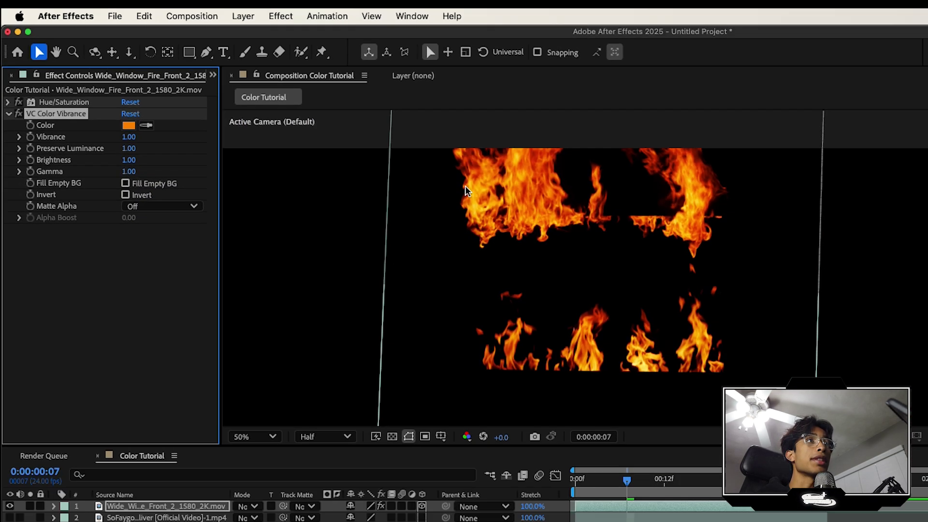
scroll(465, 191, "up", 2)
left_click_drag(405, 290, 469, 214)
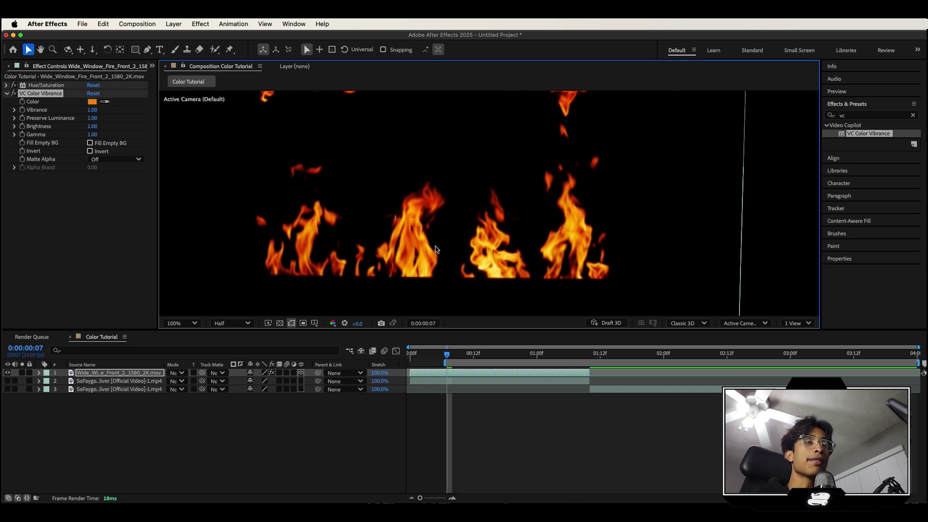
scroll(436, 249, "down", 4)
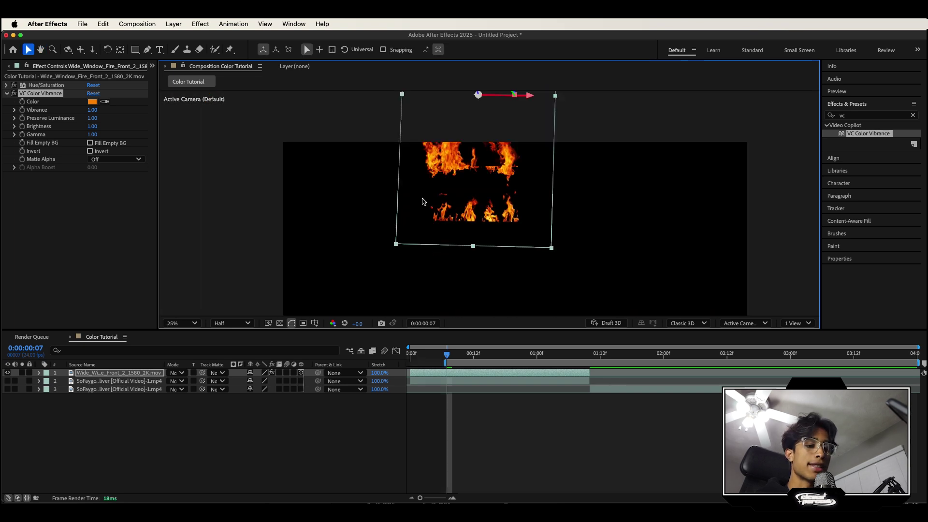
scroll(422, 201, "up", 2)
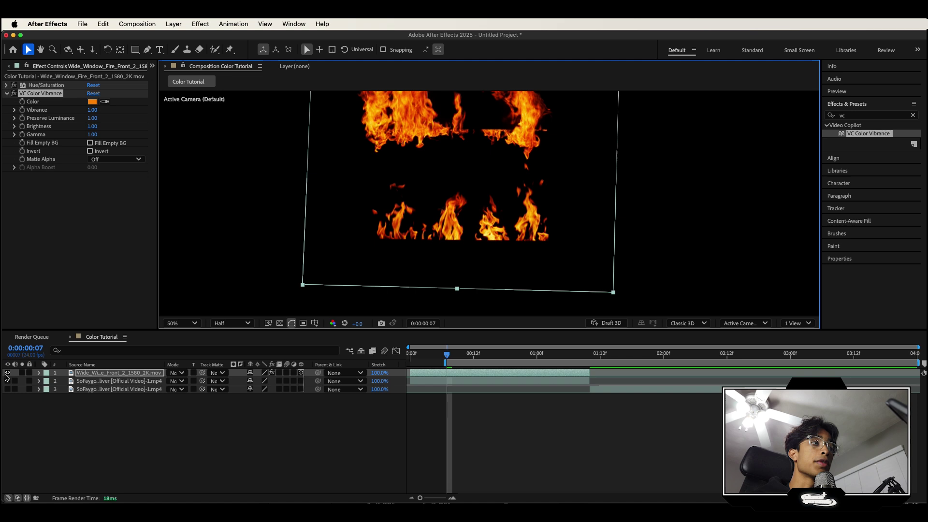
left_click(8, 381)
scroll(453, 199, "down", 2)
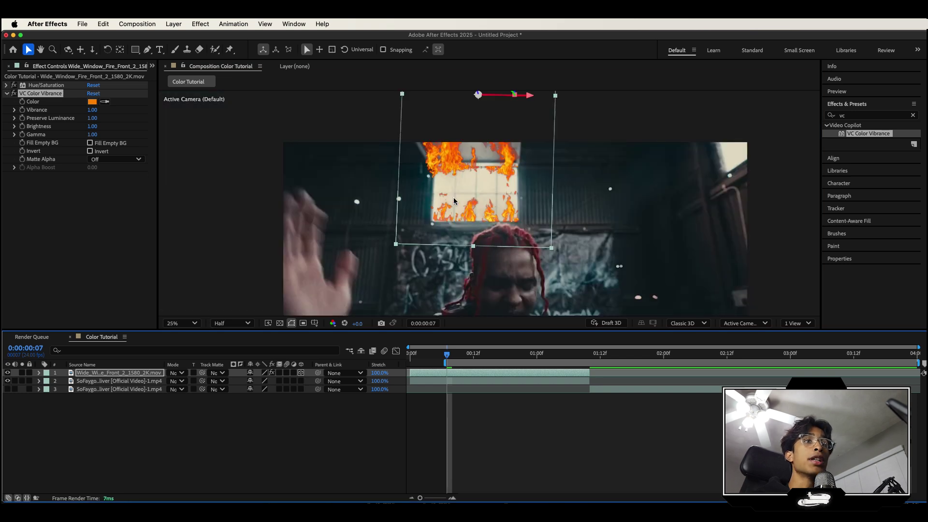
scroll(453, 197, "down", 1)
Add CRT Glitch 17.mp4 from the project to the composition as the topmost layer
key("super+0")
left_click_drag(41, 216, 130, 373)
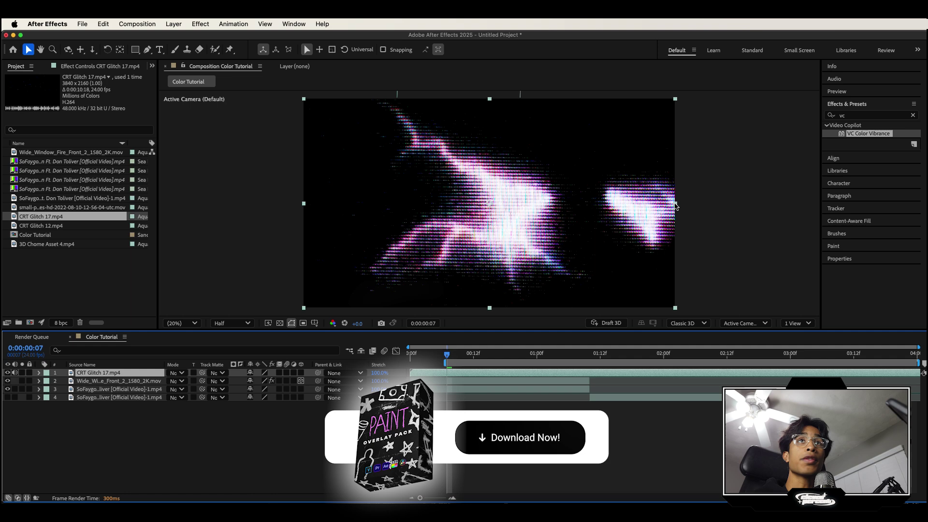
mouse_move(676, 207)
left_mouse_down()
mouse_move(725, 203)
mouse_move(669, 209)
mouse_move(677, 208)
left_mouse_up()
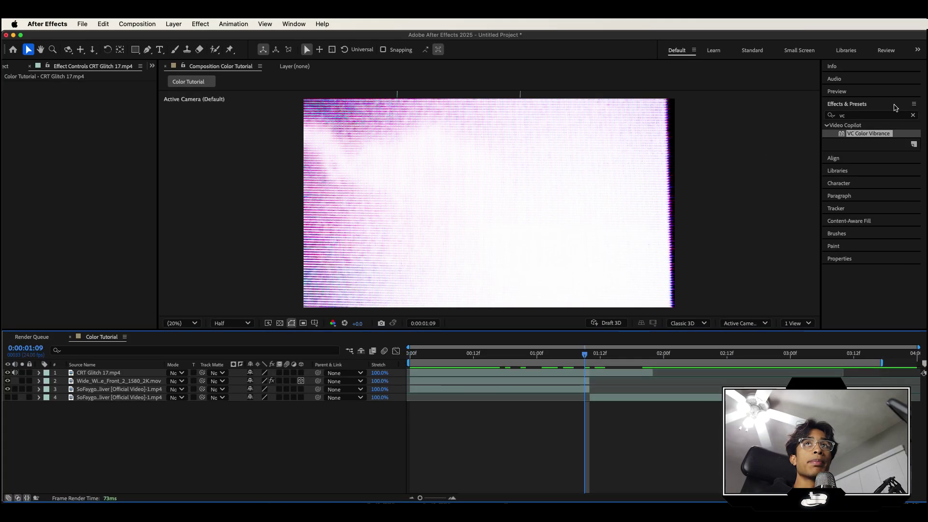
Apply VC Color Vibrance to the CRT Glitch 17.mp4 layer and set its color to light blue 00C6FF
left_click_drag(876, 135, 564, 317)
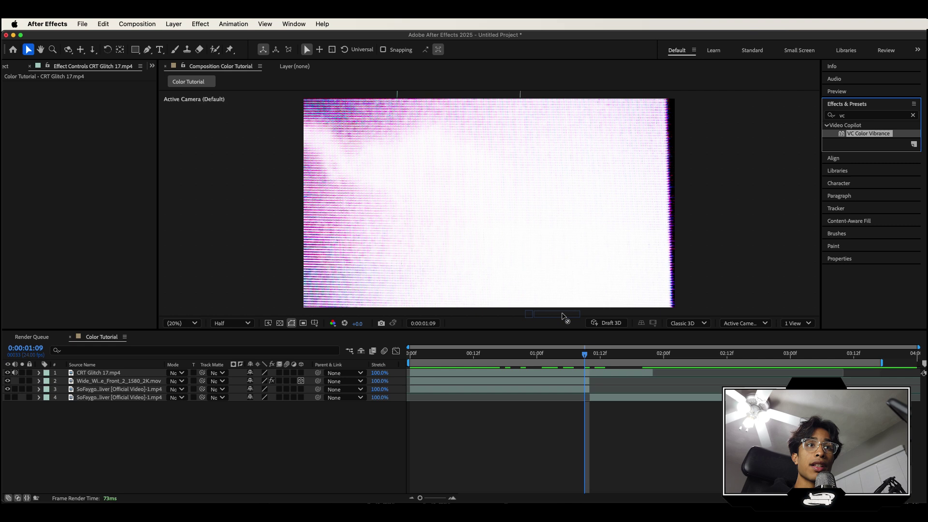
left_click_drag(529, 371, 530, 375)
left_click(92, 94)
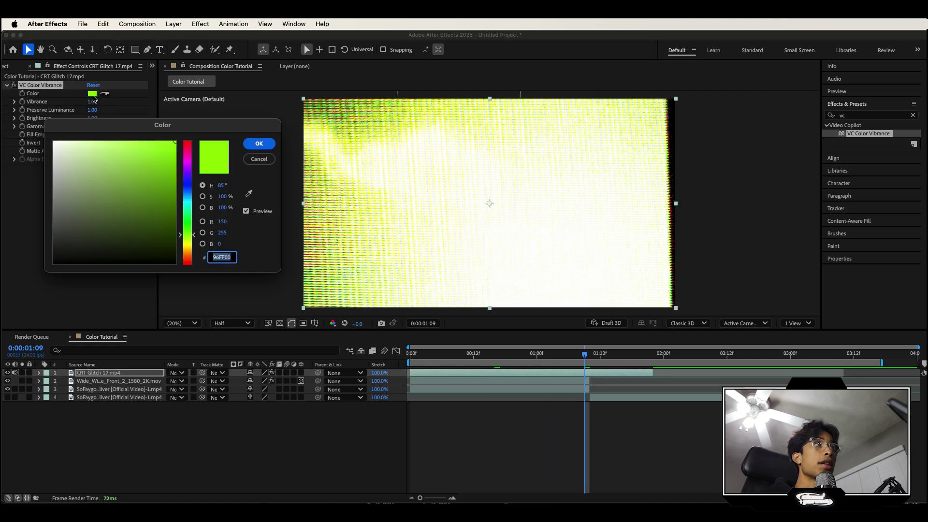
left_click_drag(182, 188, 190, 200)
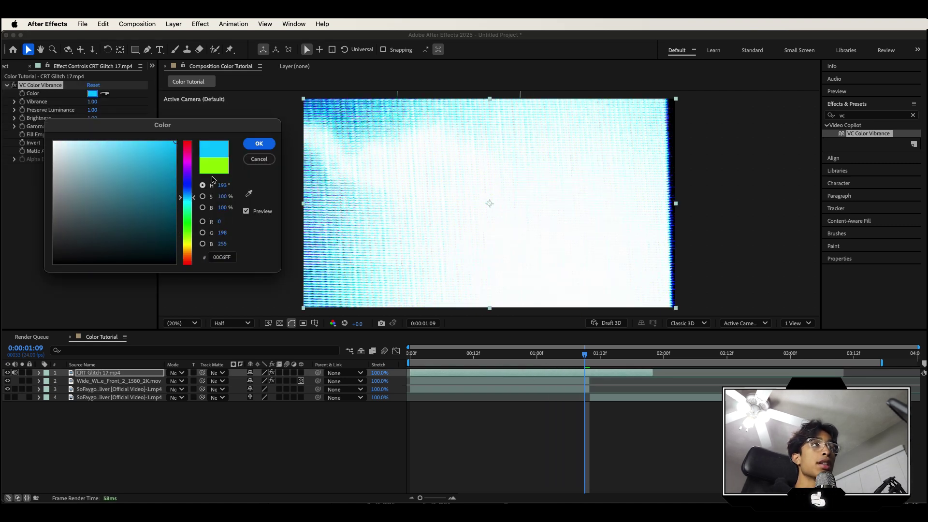
left_click(259, 144)
Preview the recolored glitch and set the CRT Glitch 17.mp4 layer's blending mode to Screen
left_click(453, 360)
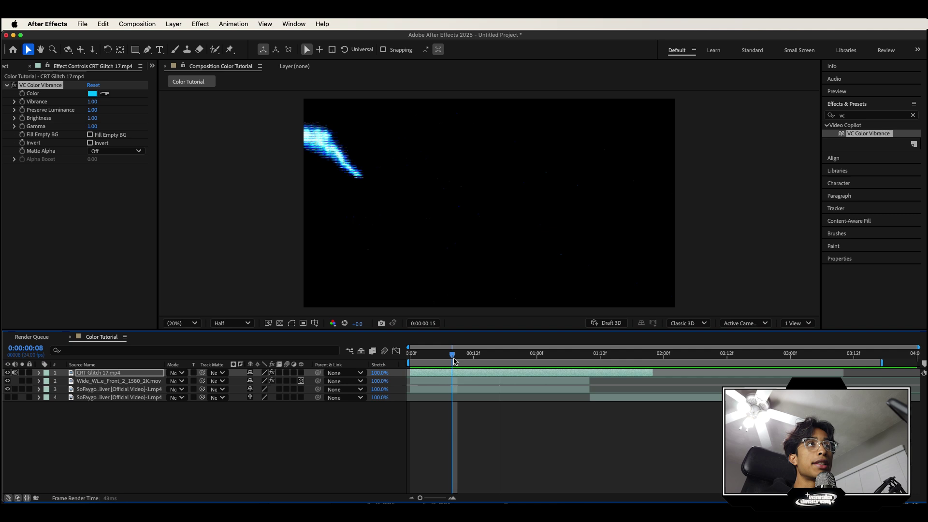
key("space")
left_click(177, 374)
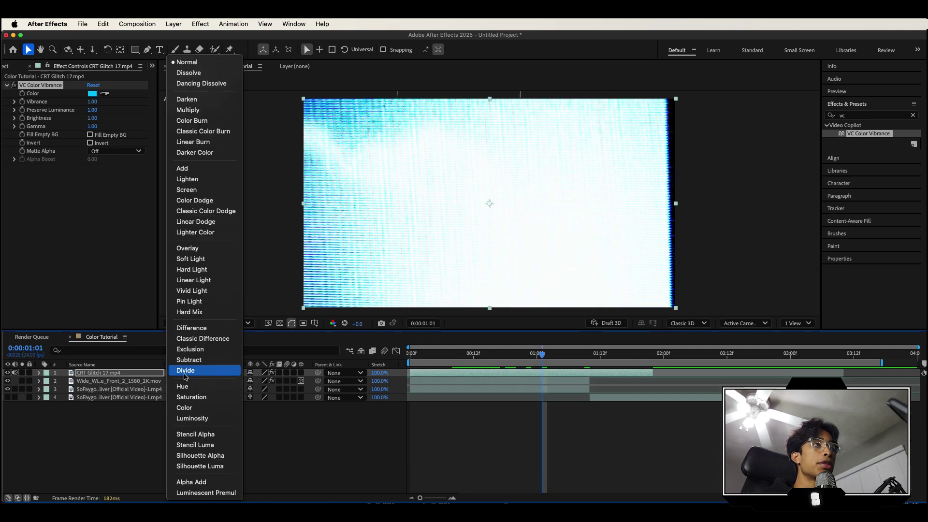
left_click(203, 189)
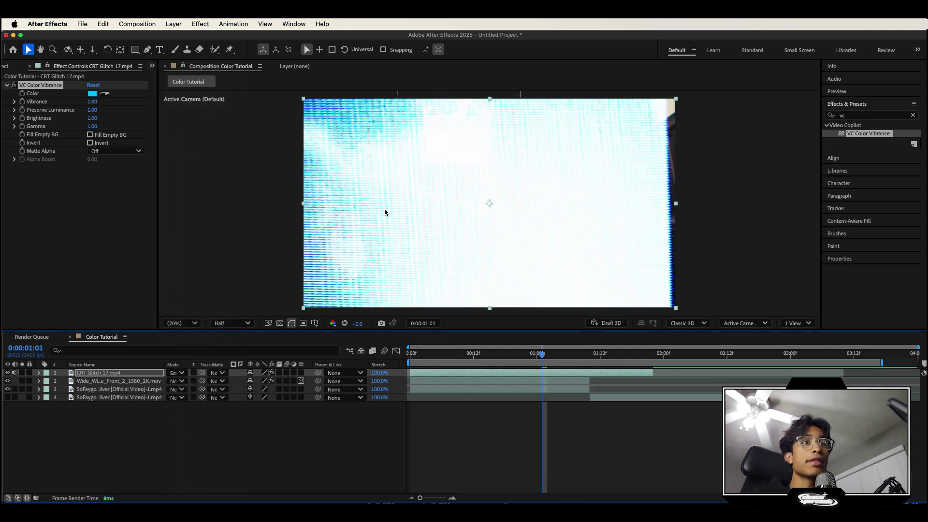
Move to 0:00:00:23 and examine the colored scan lines of the screened glitch overlay up close
mouse_move(534, 356)
left_mouse_down()
mouse_move(499, 359)
mouse_move(532, 361)
left_mouse_up()
key("period")
key("period")
key("period")
key("period")
key("period")
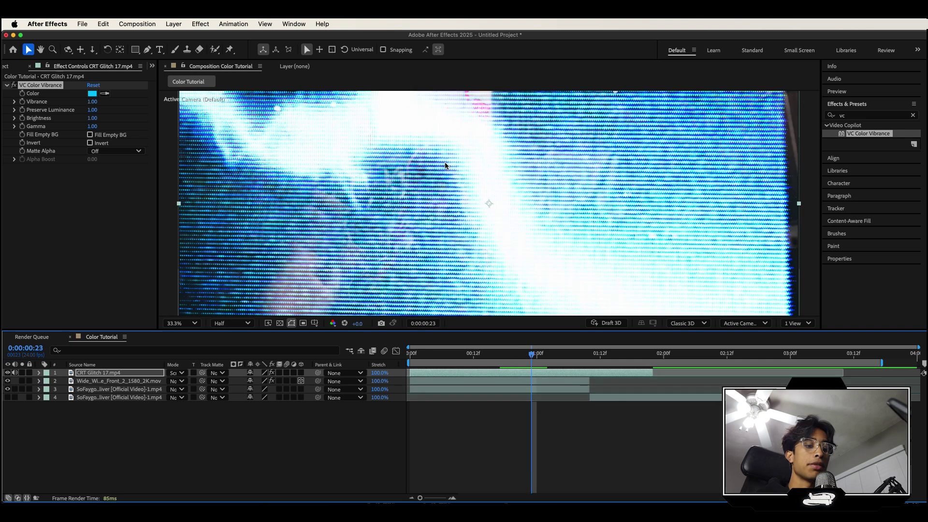
key("period")
key("space")
left_click_drag(444, 165, 425, 351)
left_click_drag(463, 138, 449, 372)
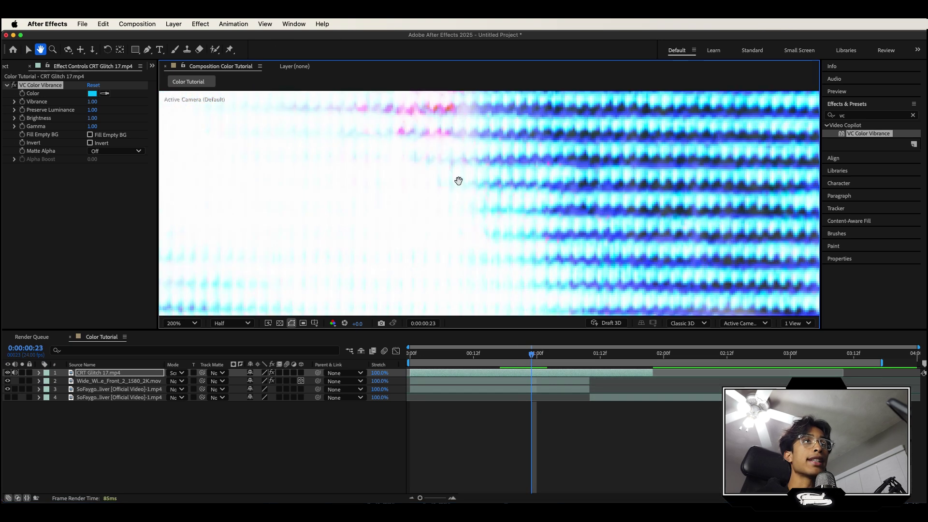
Set the CRT Glitch 17.mp4 layer's blending mode to Normal and turn Matte Alpha on in its VC Color Vibrance effect
left_click_drag(459, 181, 564, 271)
key("comma")
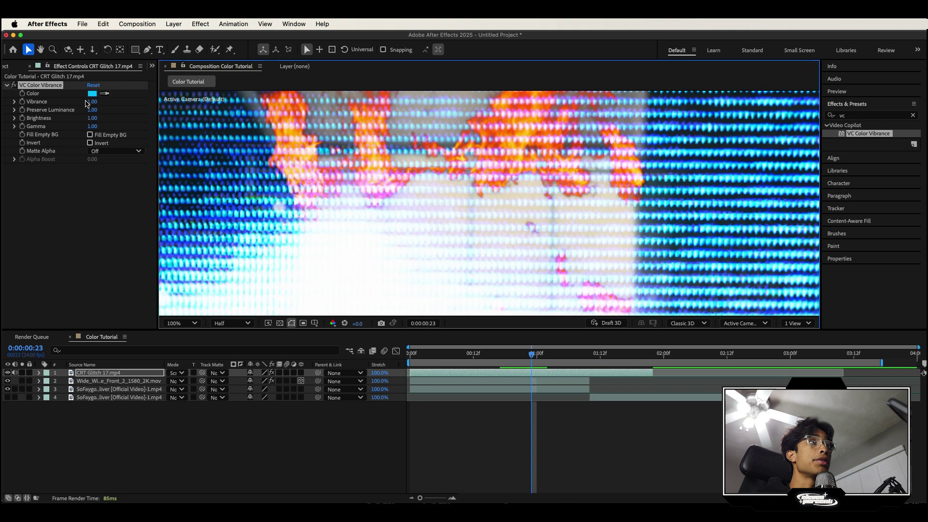
left_click(173, 375)
left_click(187, 62)
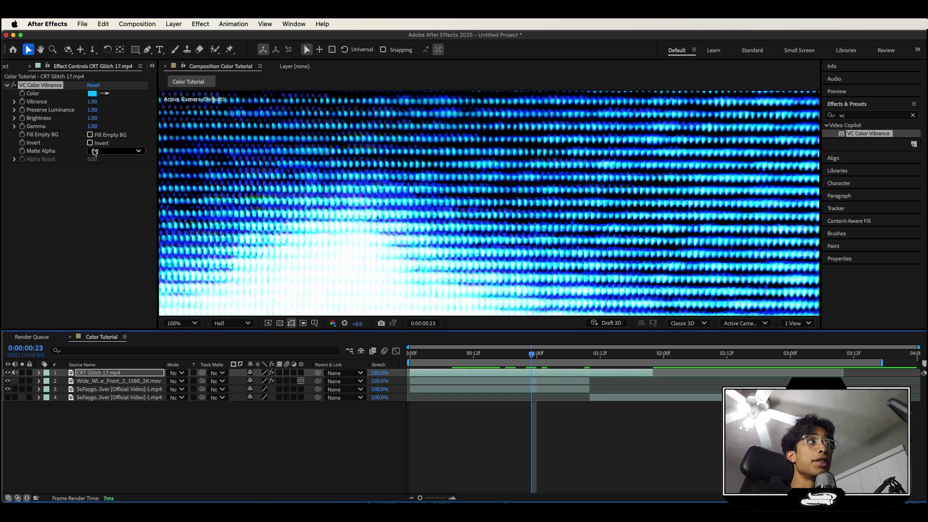
left_click(64, 156)
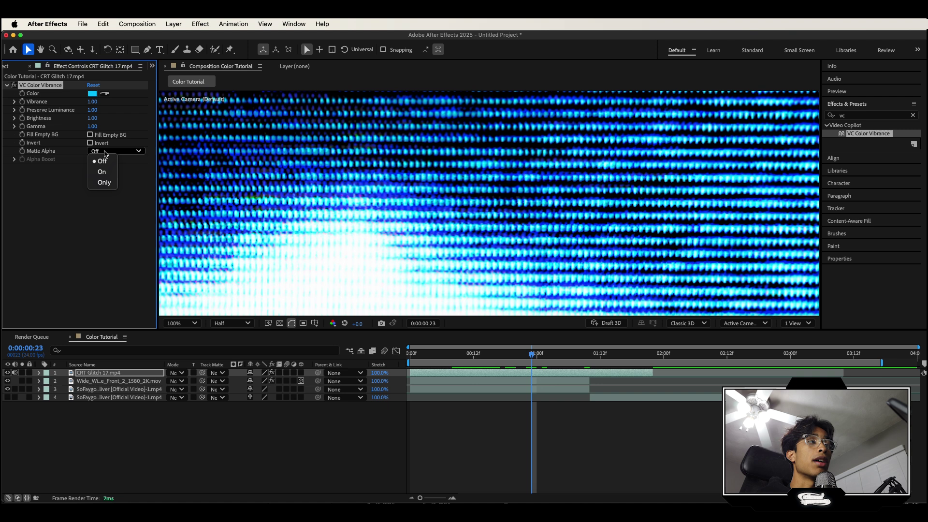
left_click(103, 172)
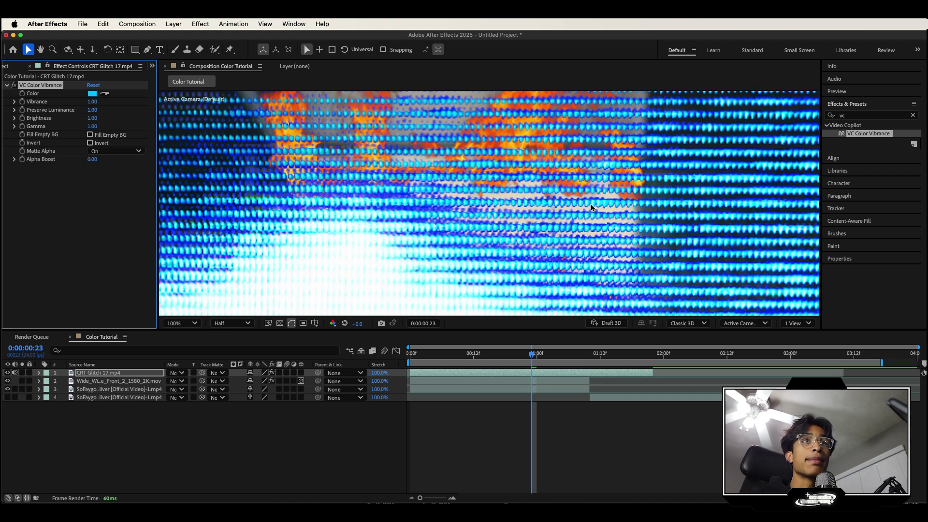
Fit the composition in the viewer and preview the matted CRT glitch over the first music video clip
scroll(709, 186, "down", 3)
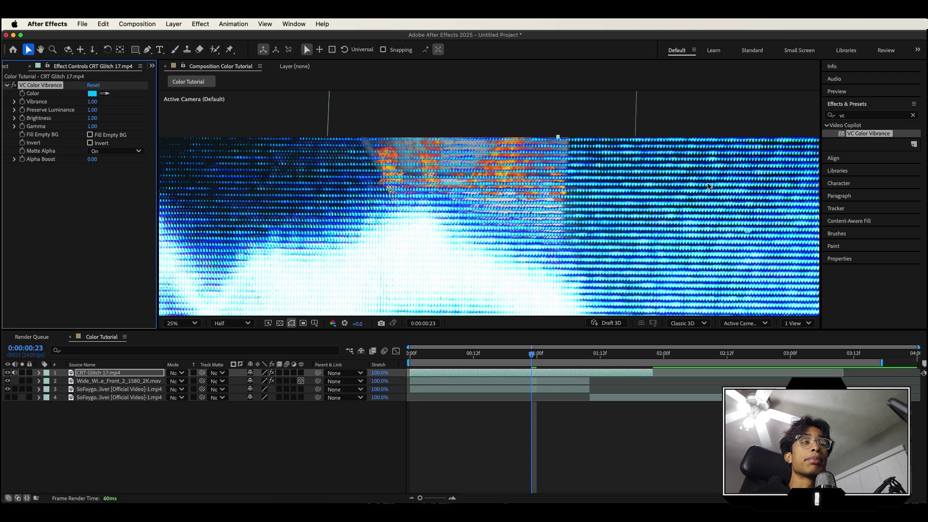
scroll(588, 270, "down", 1)
left_click(182, 323)
left_click(202, 132)
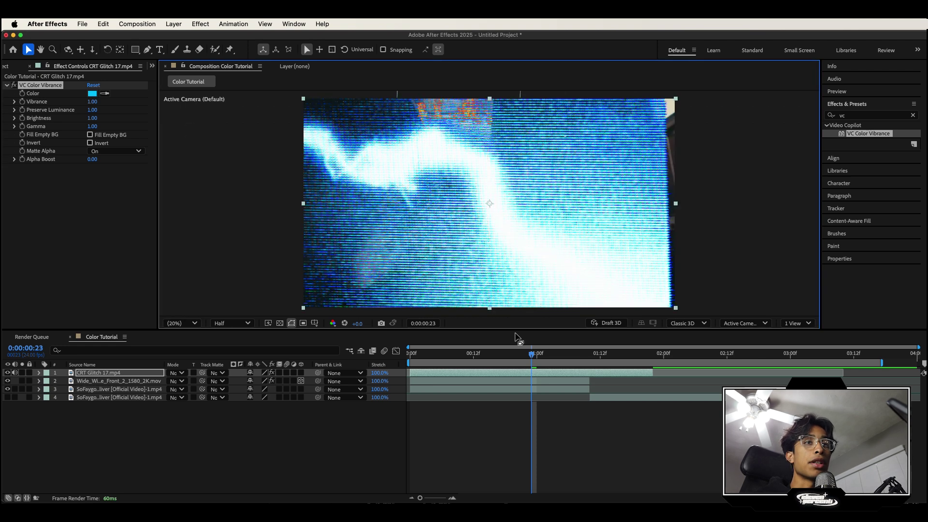
key("space")
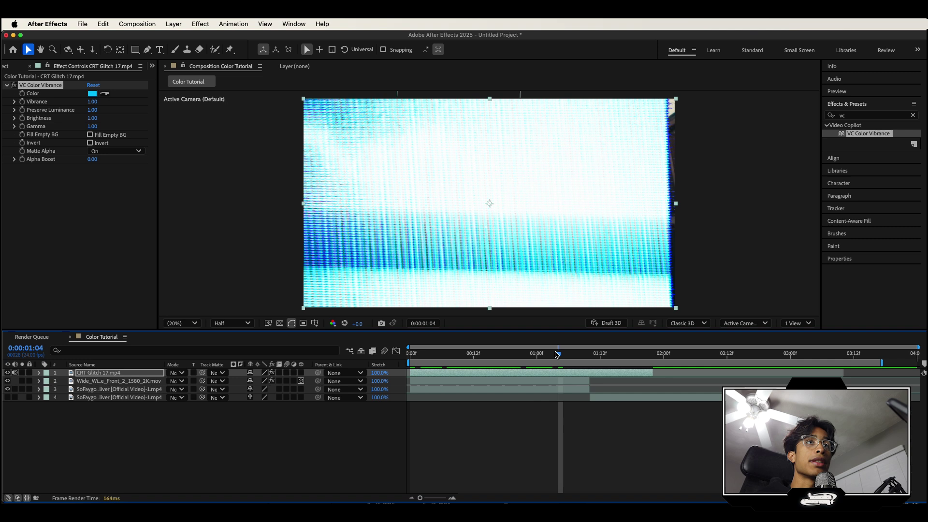
left_click(432, 356)
key("space")
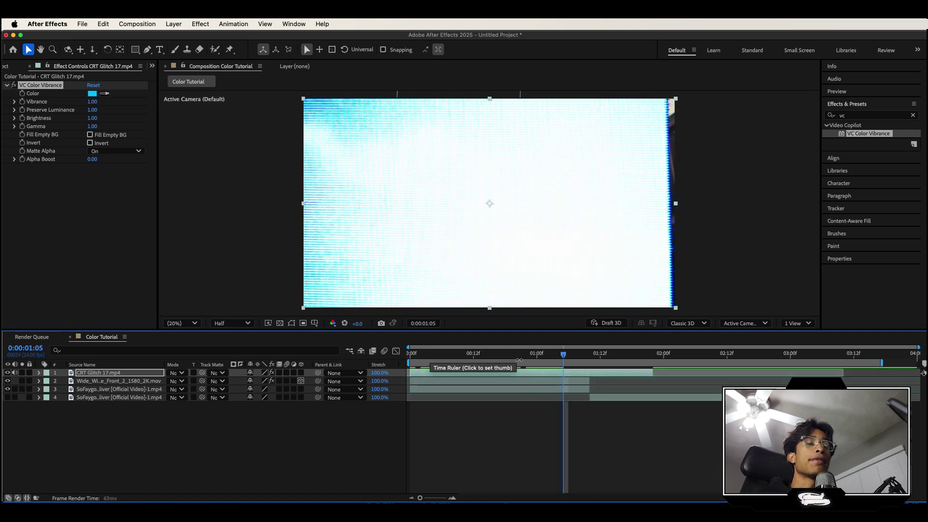
left_click_drag(564, 357, 487, 360)
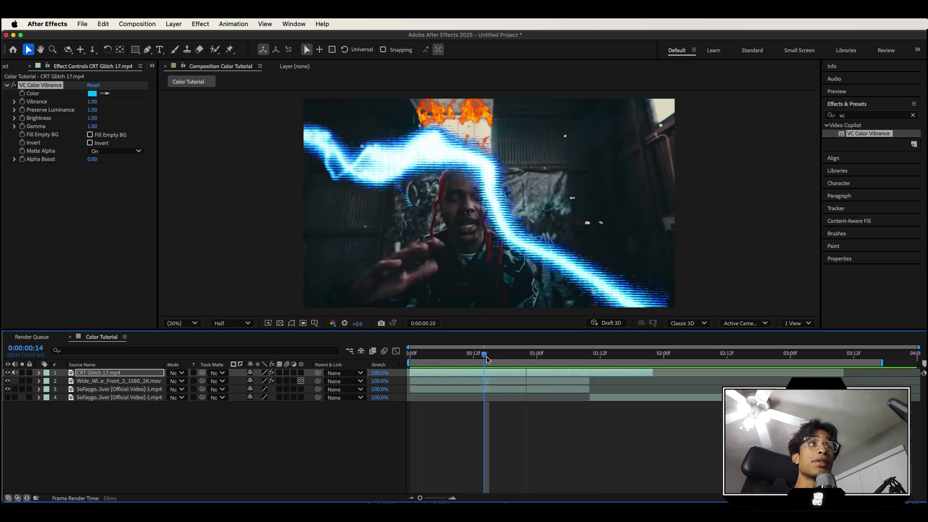
key("space")
Move to 0:00:02:02 and examine the lighting of the second music video clip
left_click_drag(638, 378, 676, 365)
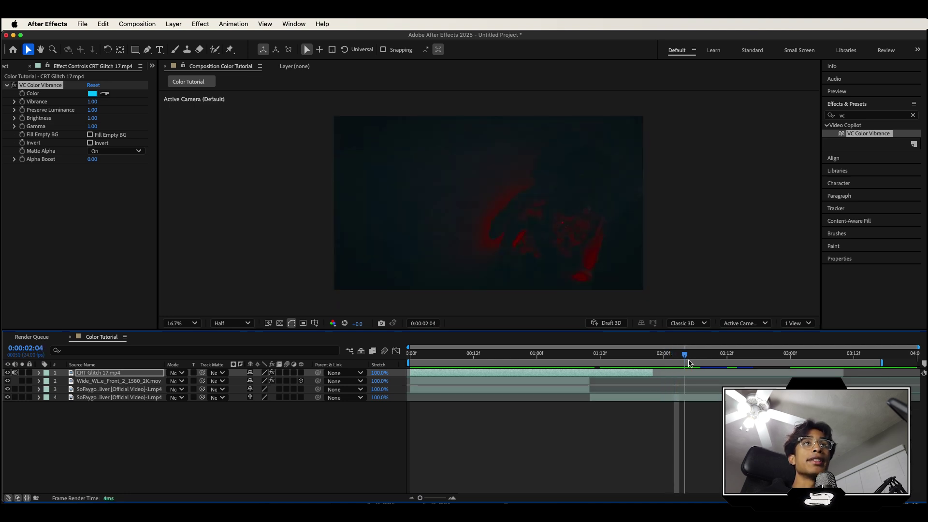
scroll(590, 216, "up", 2)
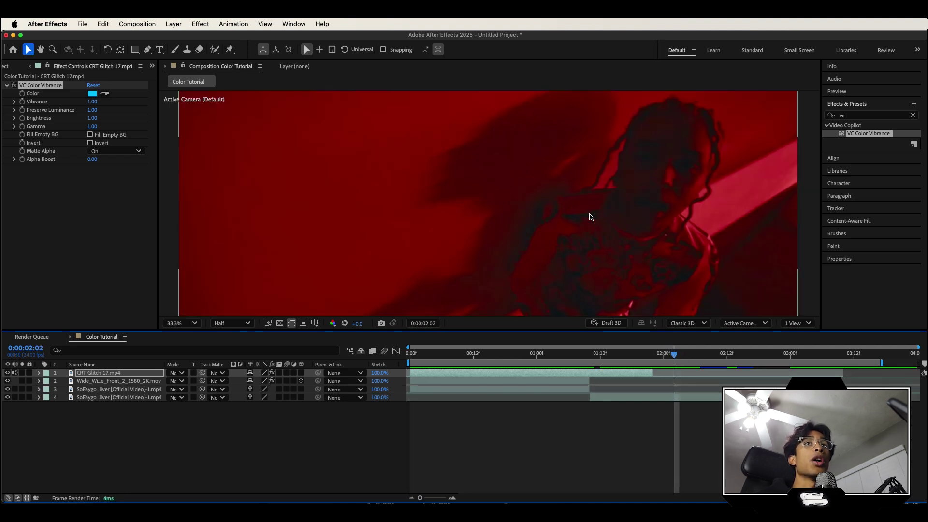
scroll(590, 217, "down", 2)
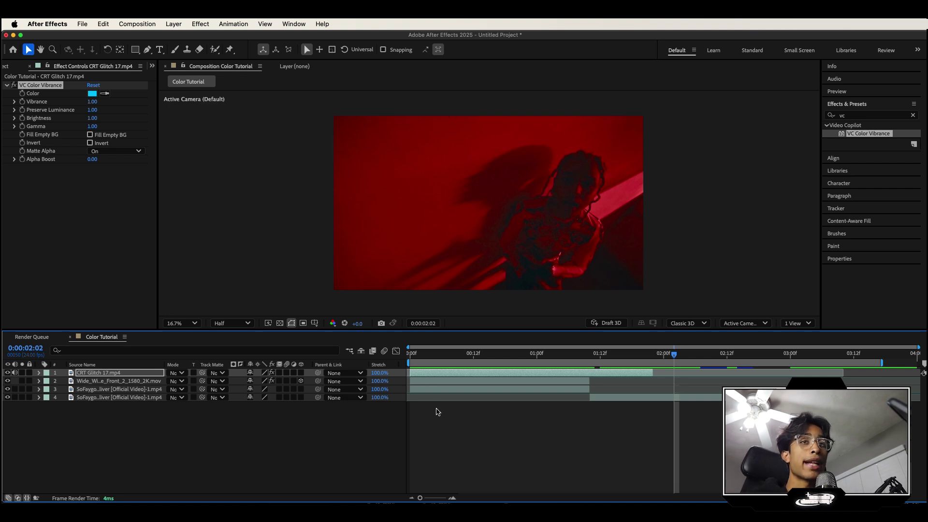
At 0:00:00:12, apply VC Color Vibrance to the music video clip on layer 3 and set its color to red FF0000
left_click_drag(673, 355, 474, 353)
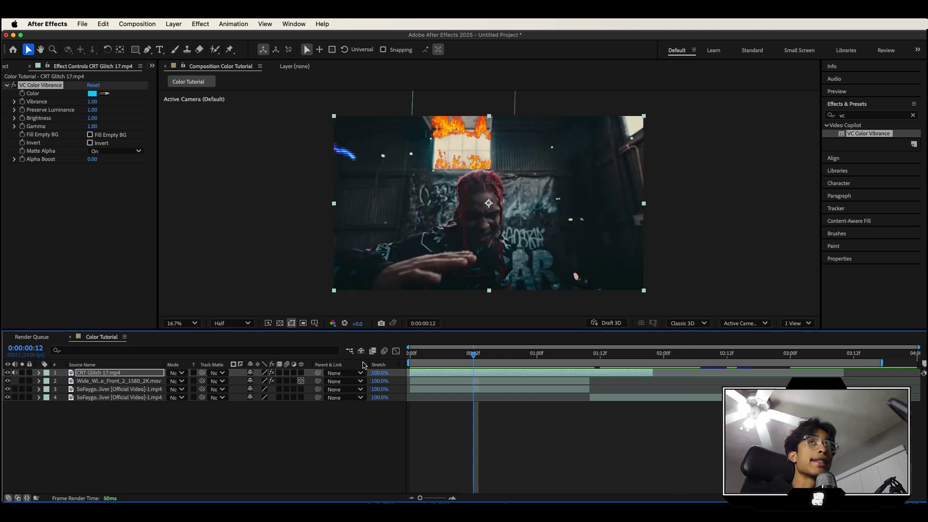
left_click(870, 131)
left_click_drag(879, 138, 513, 393)
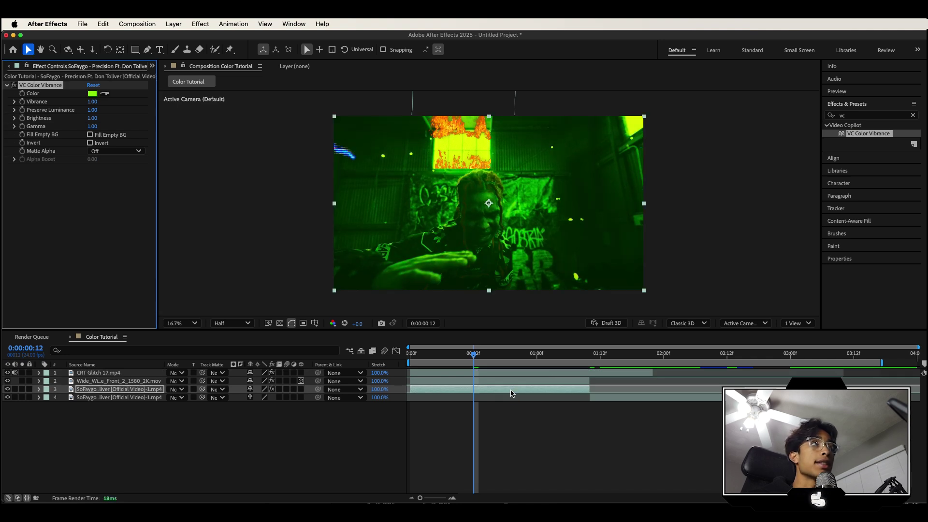
left_click(94, 95)
left_click(188, 141)
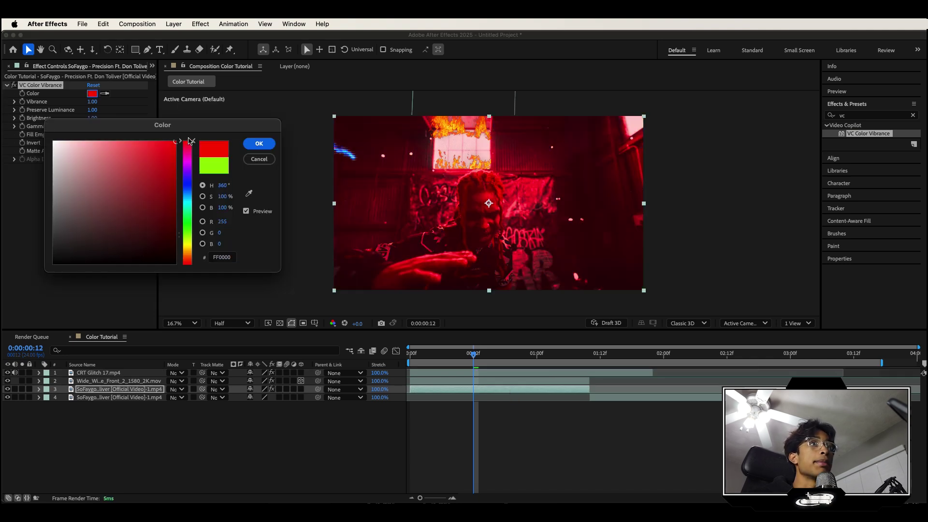
left_click(251, 149)
Preview the red-tinted music video clip together with the fire and blue glitch overlays
key("space")
left_click(572, 356)
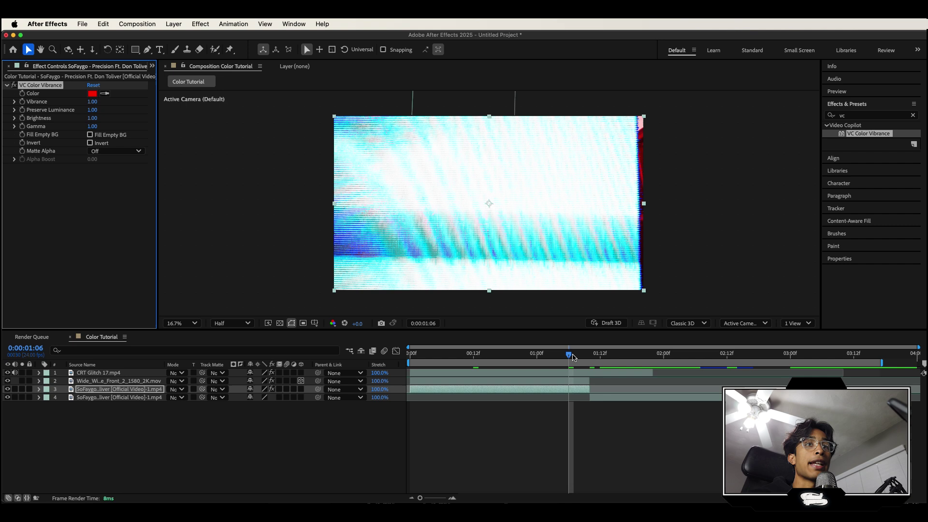
left_click_drag(573, 357, 439, 360)
key("space")
key("space")
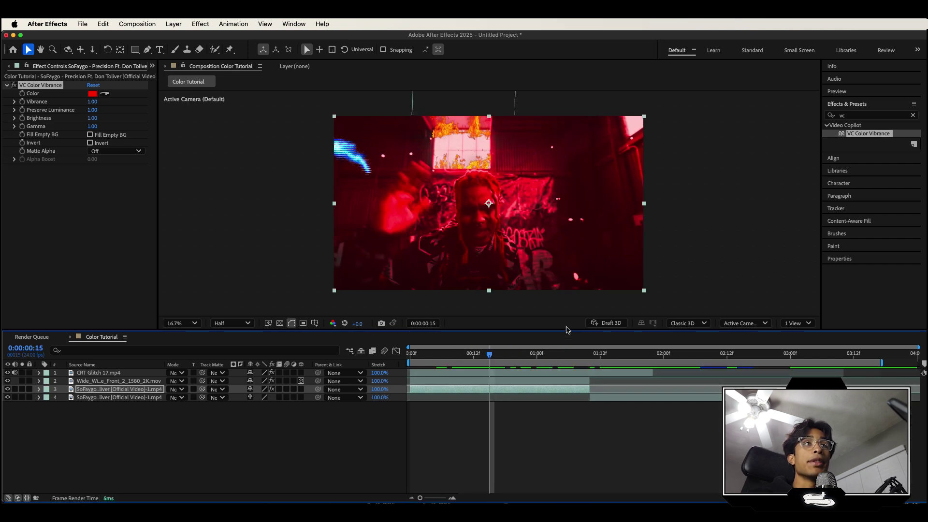
key("space")
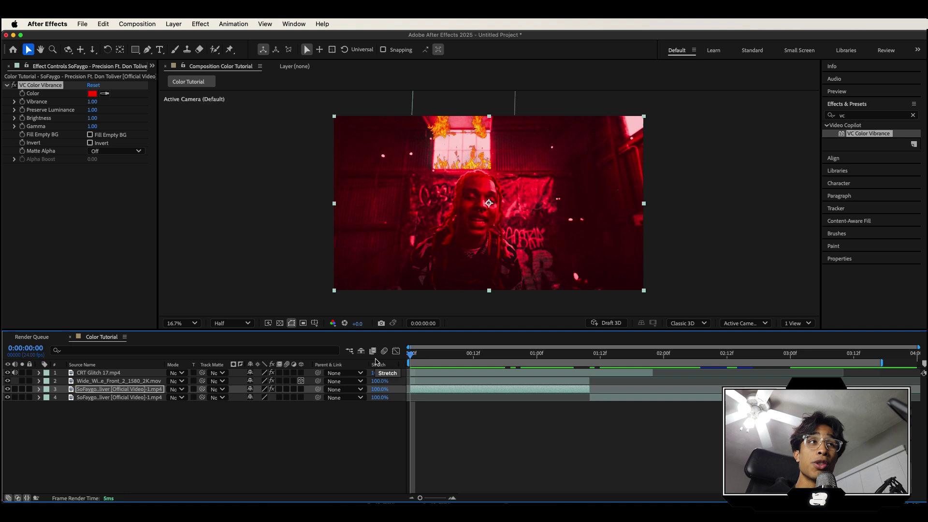
At 0:00:00:22, change the VC Color Vibrance color of the CRT Glitch 17.mp4 layer to red FF0000
left_click_drag(410, 356, 527, 356)
left_click(98, 372)
left_click(92, 94)
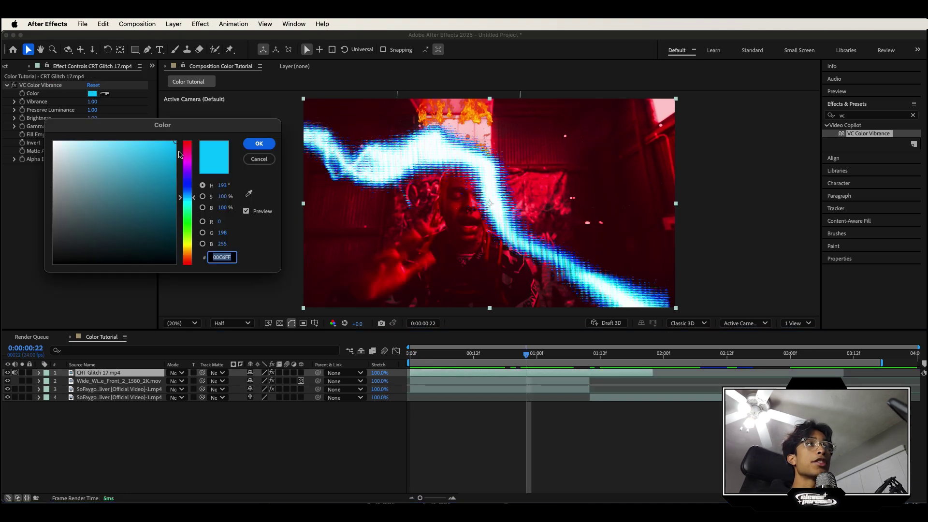
left_click_drag(189, 156, 188, 148)
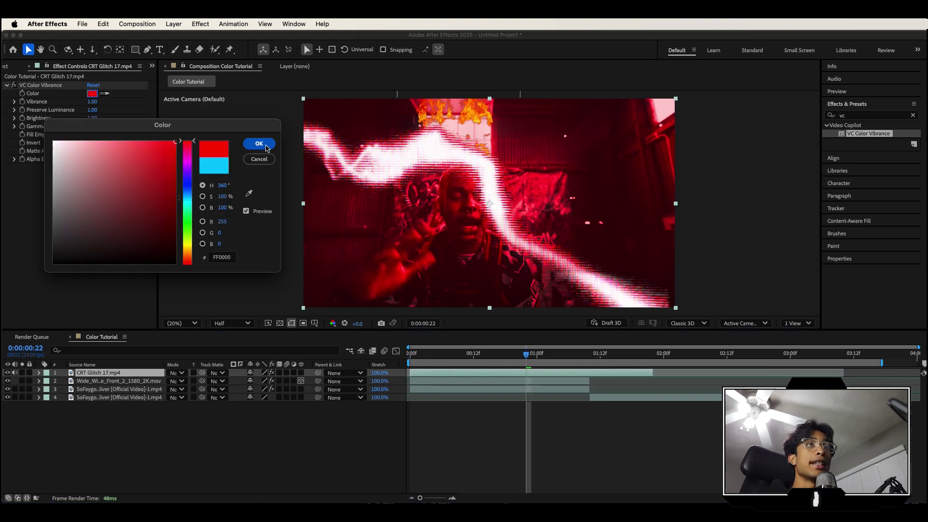
left_click(260, 144)
Preview the composition from 0:00:00:01 with the red CRT glitch over the red-tinted clip
left_click(415, 356)
key("space")
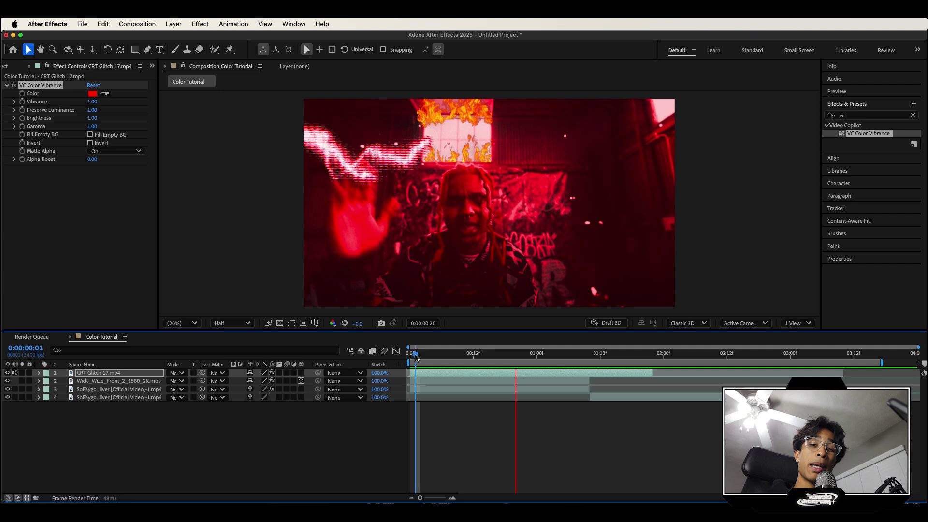
key("space")
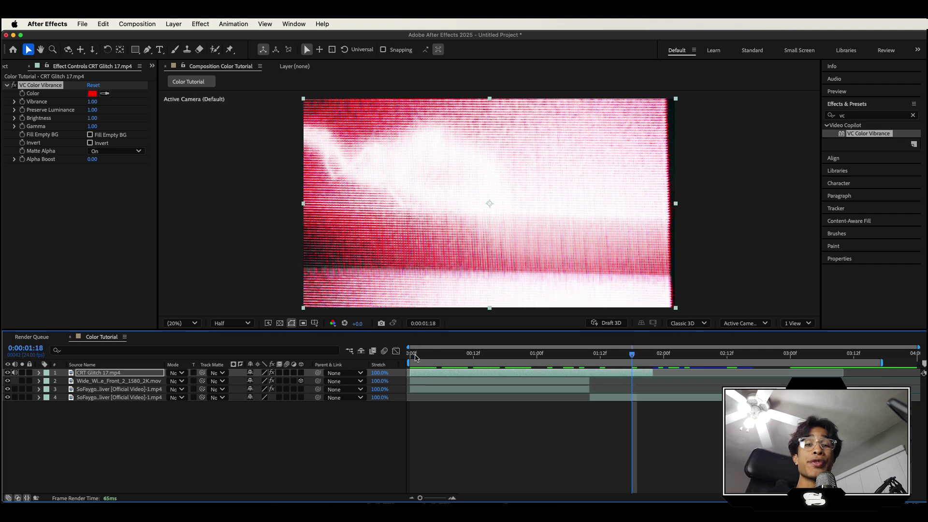